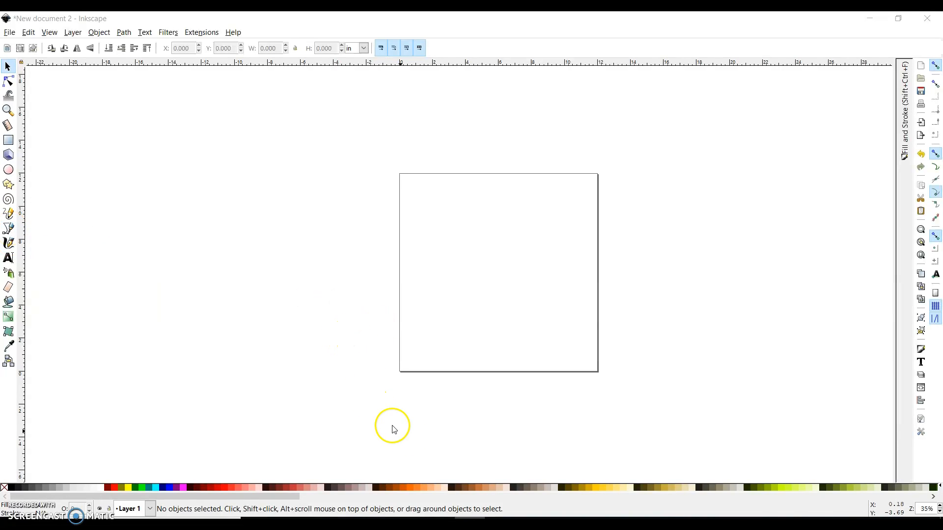
Step: Look through the other open drawings: super sid arm included.svg, Eric Church.svg and ZEPPELIN.svg
{"action": "mouse_move", "coordinate": [440, 519]}
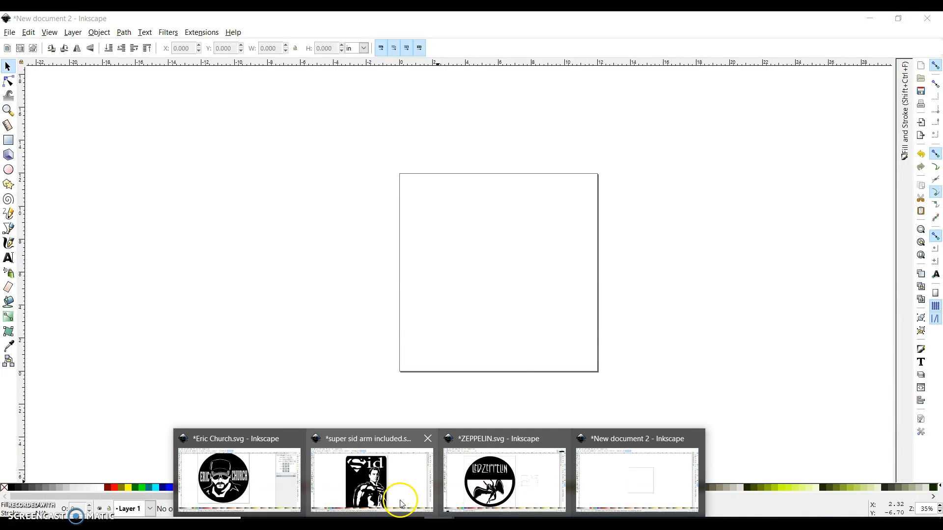
{"action": "left_click", "coordinate": [404, 466]}
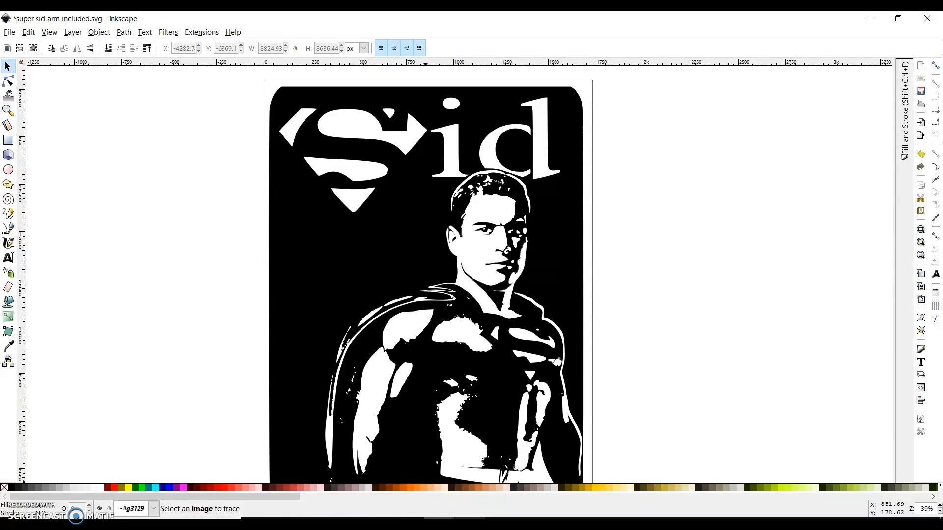
{"action": "mouse_move", "coordinate": [440, 518]}
{"action": "left_click", "coordinate": [229, 484]}
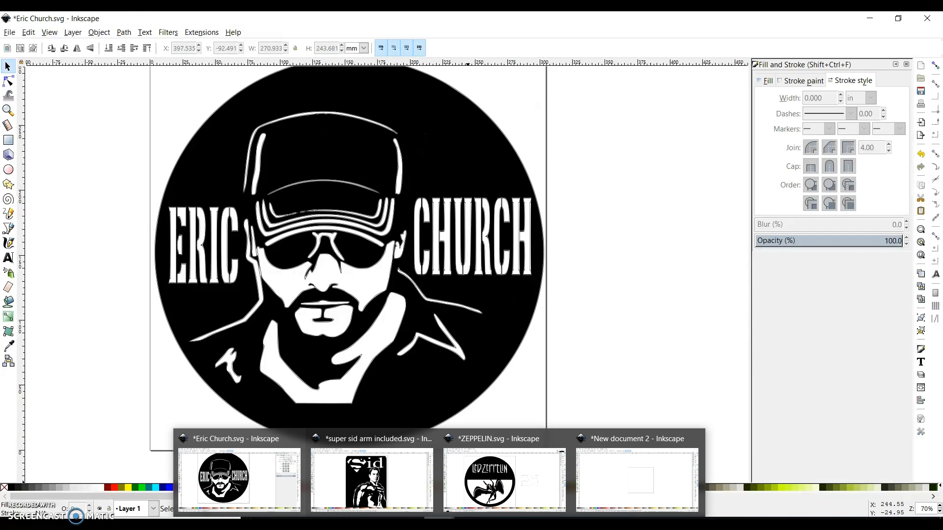
{"action": "left_click", "coordinate": [505, 488]}
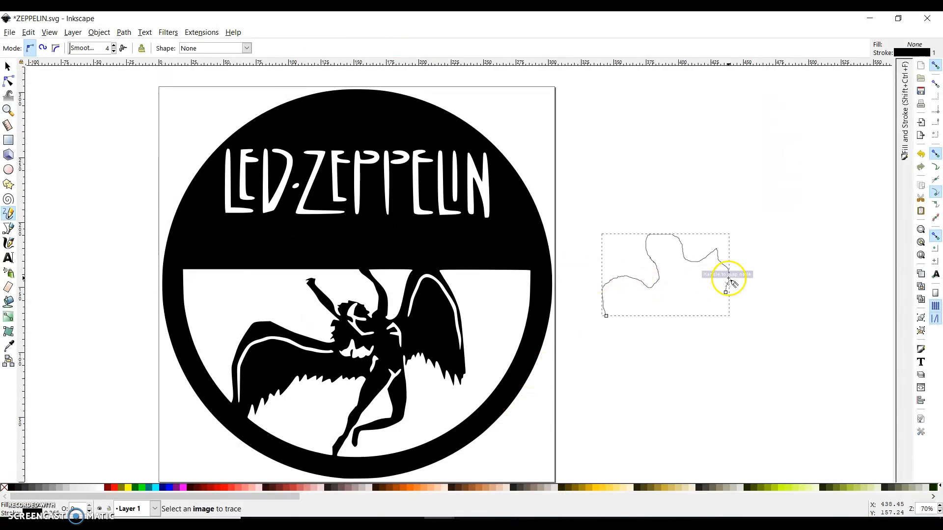
Step: Delete the freehand line beside the Led Zeppelin design and draw a new wavy freehand line in its place
{"action": "key", "text": "Delete"}
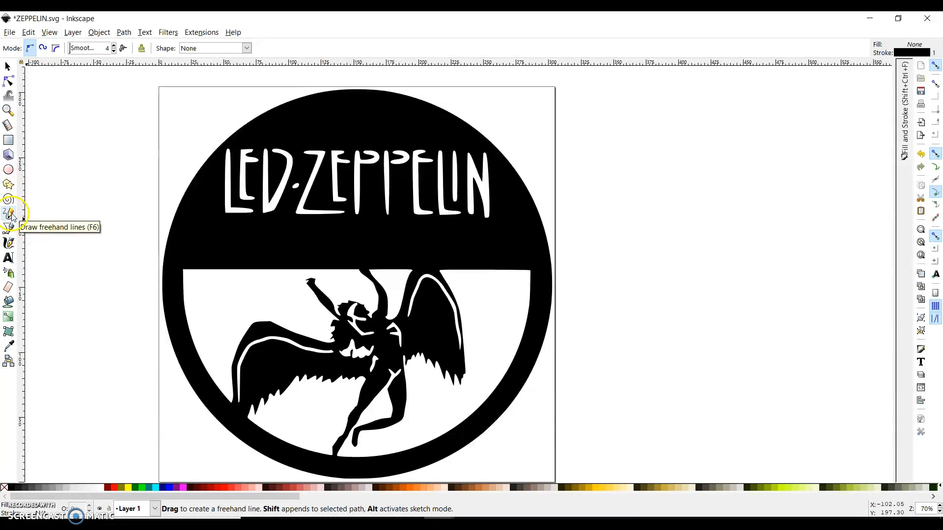
{"action": "left_click", "coordinate": [584, 357]}
{"action": "mouse_move", "coordinate": [585, 357]}
{"action": "left_mouse_down"}
{"action": "mouse_move", "coordinate": [589, 332]}
{"action": "mouse_move", "coordinate": [621, 324]}
{"action": "mouse_move", "coordinate": [625, 300]}
{"action": "left_mouse_up"}
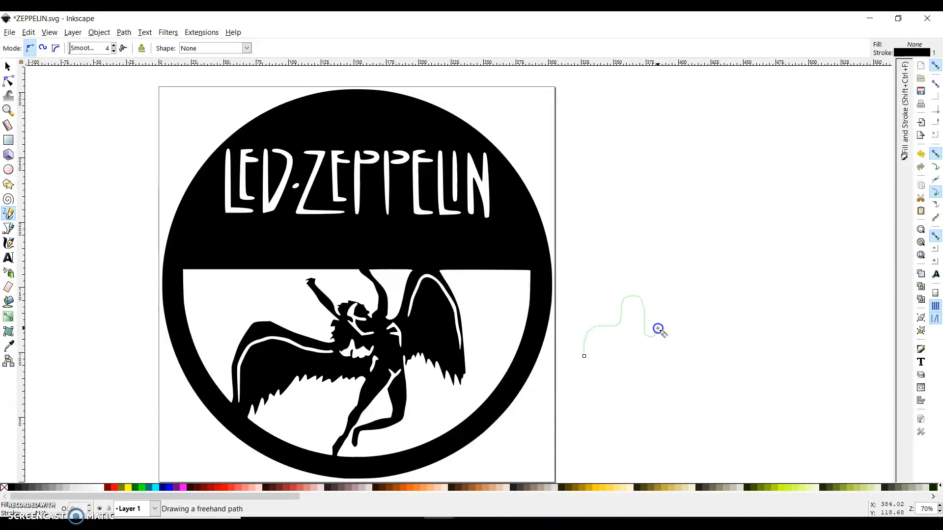
{"action": "mouse_move", "coordinate": [663, 258]}
{"action": "left_mouse_down"}
{"action": "mouse_move", "coordinate": [649, 199]}
{"action": "mouse_move", "coordinate": [657, 174]}
{"action": "mouse_move", "coordinate": [683, 258]}
{"action": "left_mouse_up"}
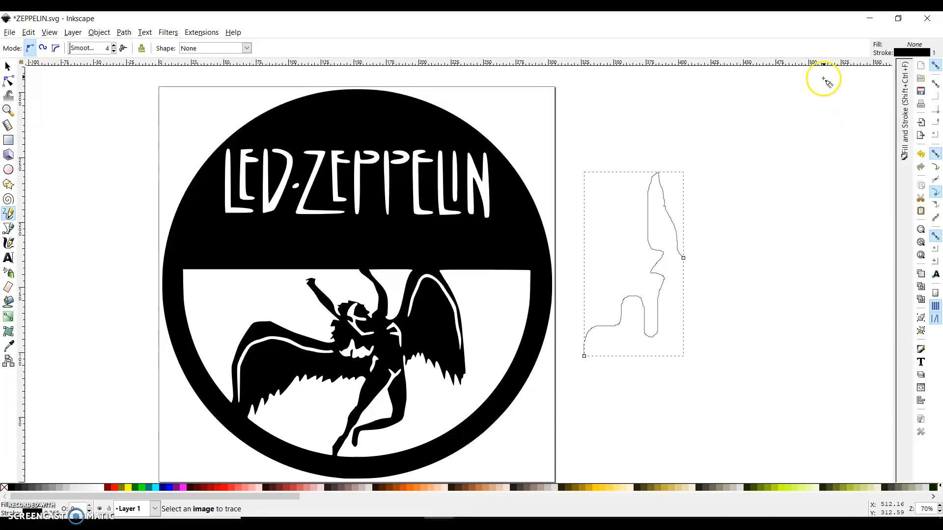
Step: Return to New document 2, switch to the browser and copy the apple-and-book clipart image from the Google image results
{"action": "left_click", "coordinate": [396, 514]}
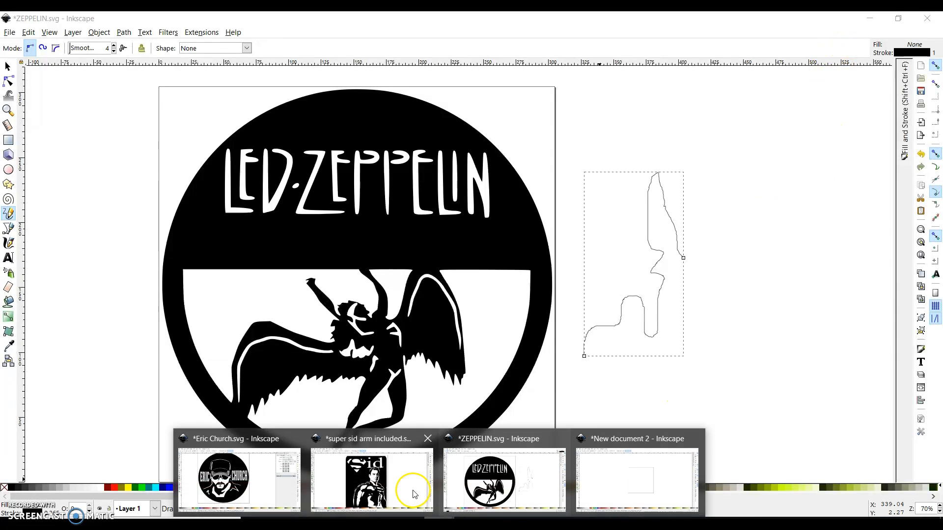
{"action": "left_click", "coordinate": [639, 486]}
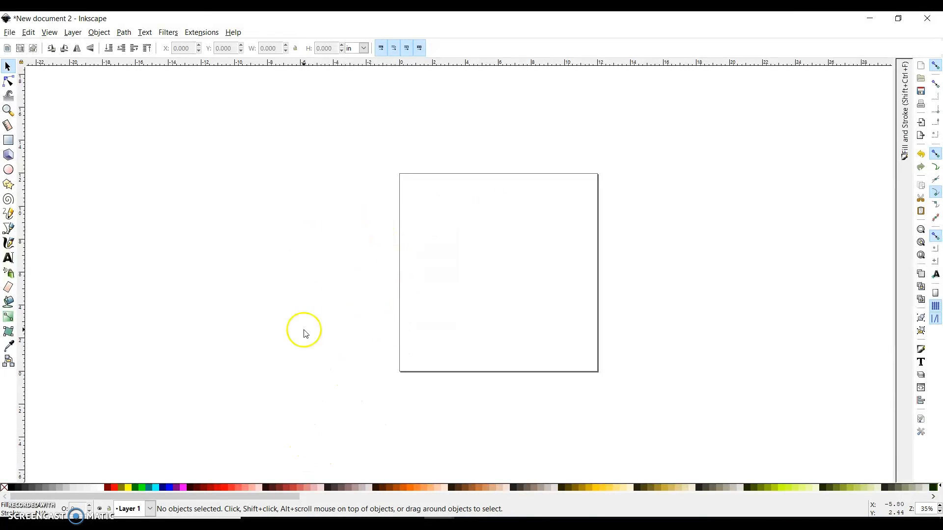
{"action": "left_click", "coordinate": [288, 525]}
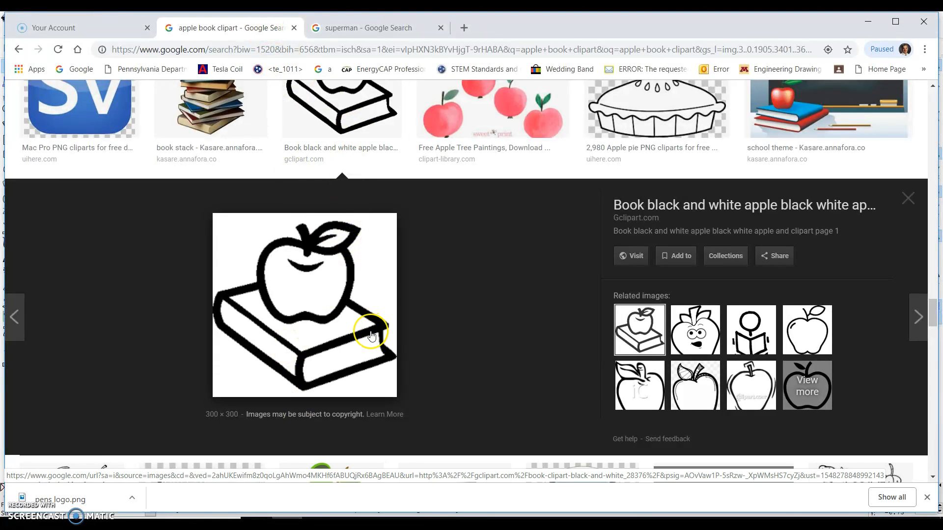
{"action": "right_click", "coordinate": [318, 332]}
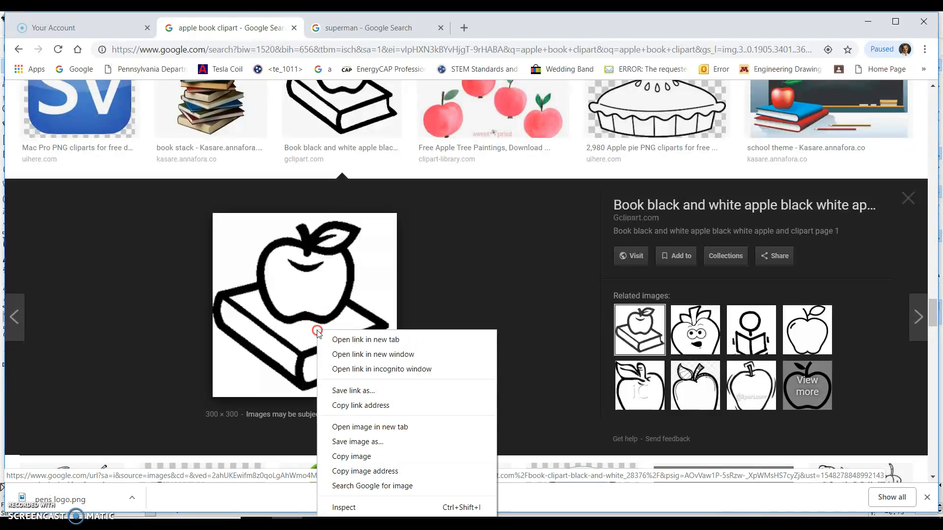
{"action": "left_click", "coordinate": [356, 456]}
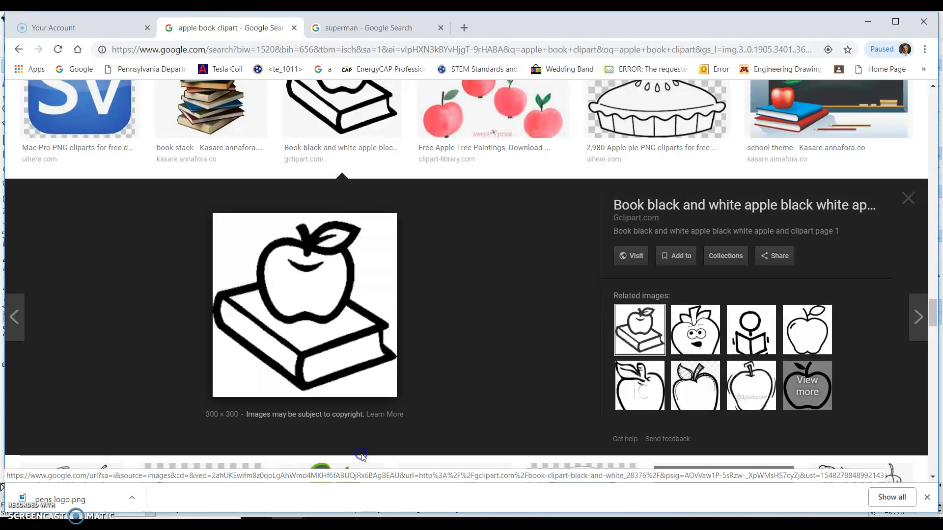
Step: Switch back to New document 2 in Inkscape, paste the copied image and position it against the page's left edge
{"action": "mouse_move", "coordinate": [423, 496]}
{"action": "left_click", "coordinate": [639, 477]}
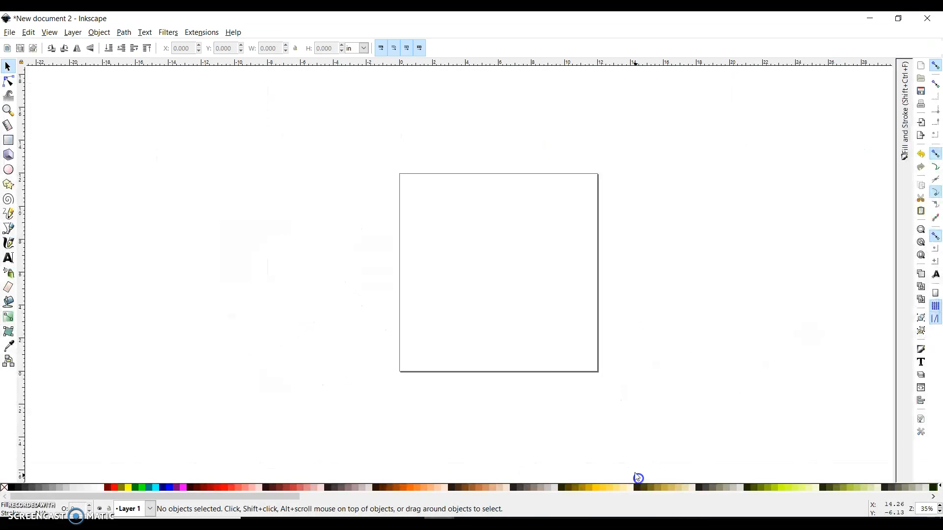
{"action": "right_click", "coordinate": [320, 263]}
{"action": "left_click", "coordinate": [337, 315]}
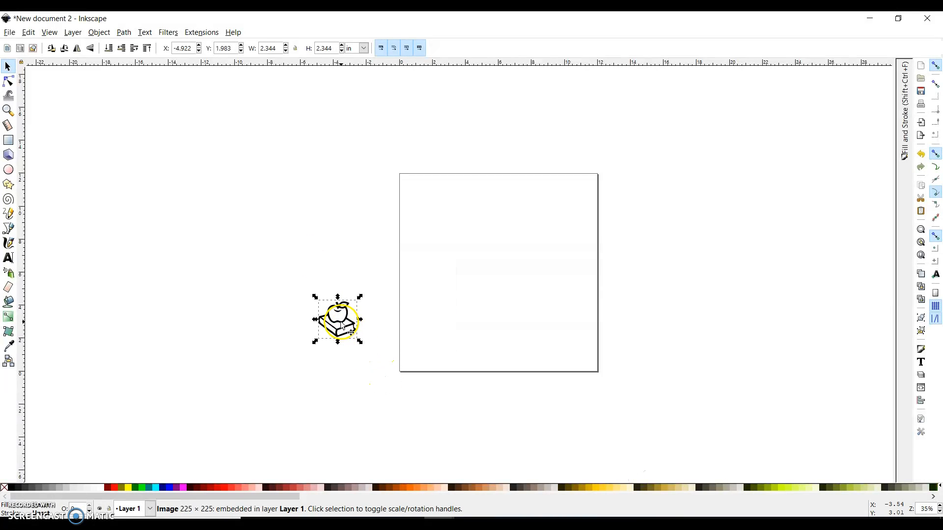
{"action": "left_click_drag", "start_coordinate": [343, 325], "coordinate": [388, 302]}
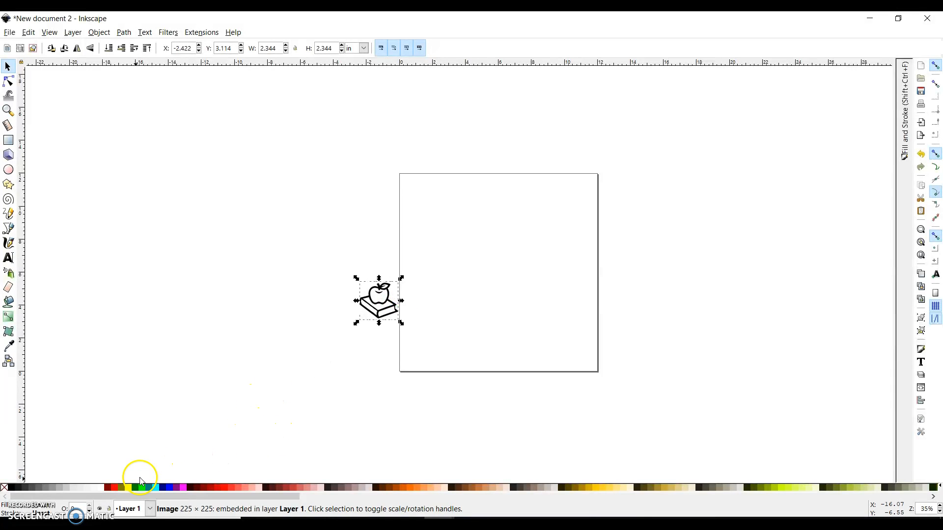
Step: Try to recolor the pasted apple-and-book image with several palette colors, ending with red
{"action": "left_click", "coordinate": [113, 487]}
{"action": "left_click", "coordinate": [136, 487]}
{"action": "left_click", "coordinate": [173, 488]}
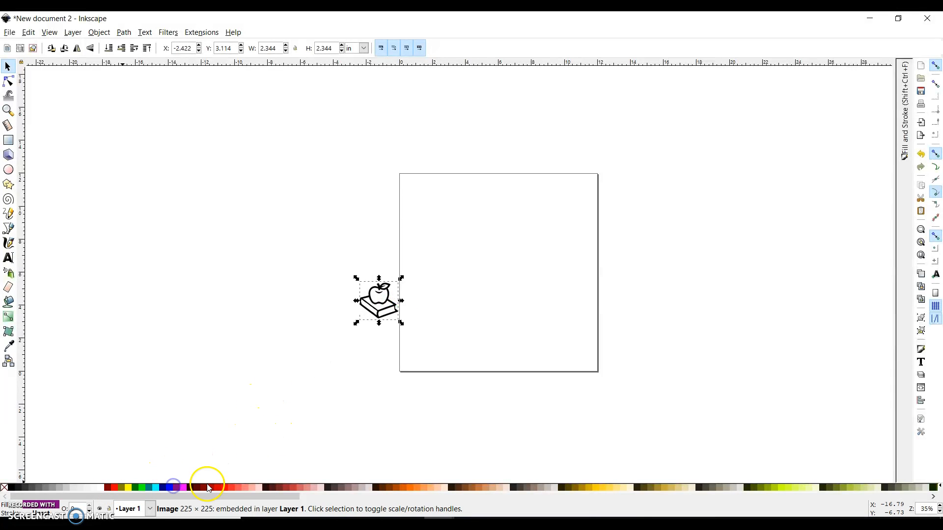
{"action": "left_click", "coordinate": [226, 487]}
{"action": "left_click", "coordinate": [119, 487]}
{"action": "left_click", "coordinate": [119, 488]}
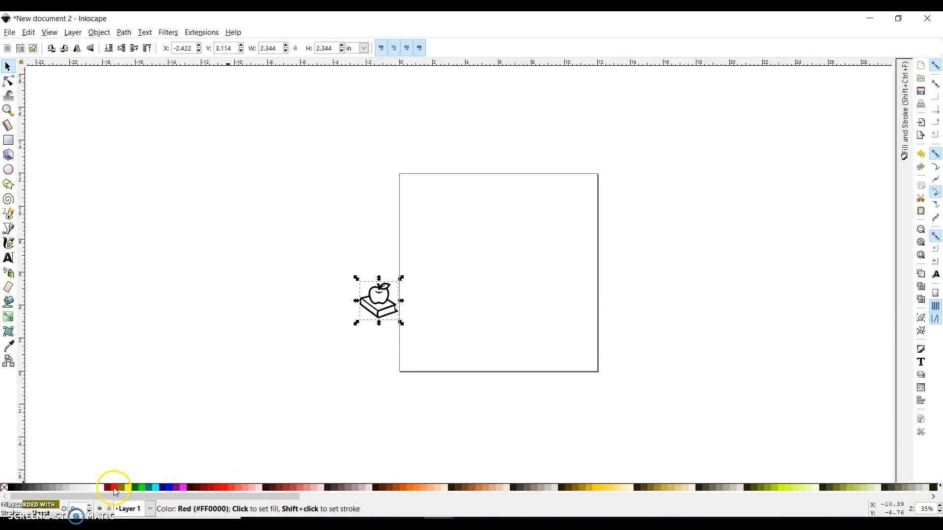
{"action": "left_click", "coordinate": [113, 487]}
Step: Move the pasted image lower beside the page and import the teacher-apple-clipart-17 JPG as an embedded image placed above it
{"action": "left_click_drag", "start_coordinate": [362, 299], "coordinate": [319, 367]}
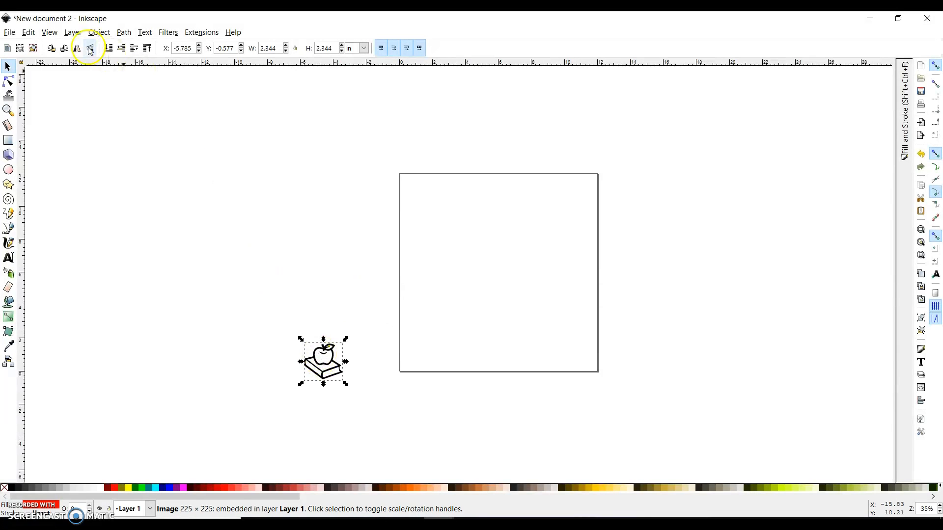
{"action": "left_click", "coordinate": [10, 33]}
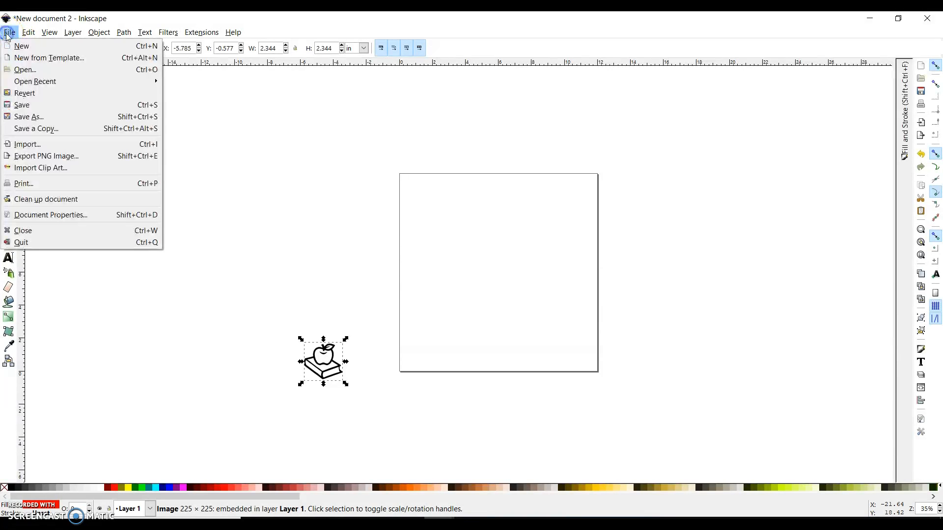
{"action": "left_click", "coordinate": [37, 148]}
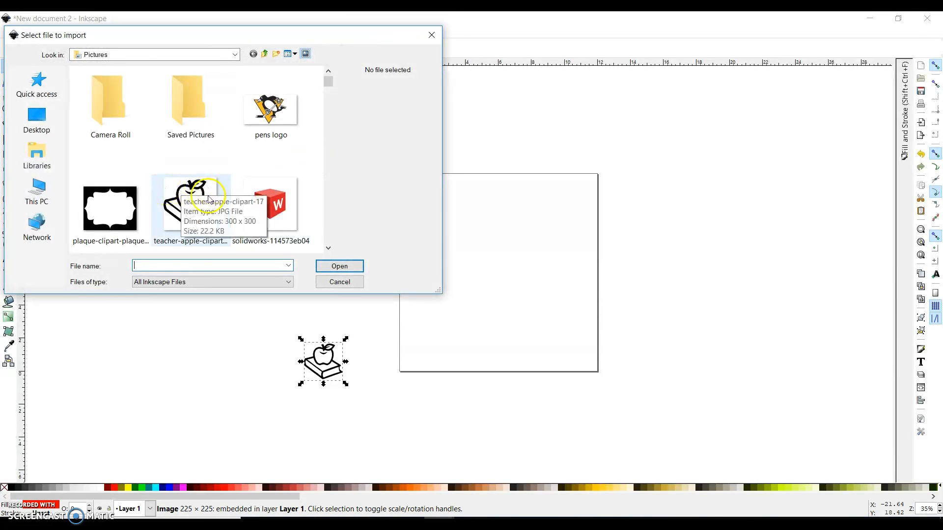
{"action": "double_click", "coordinate": [197, 194]}
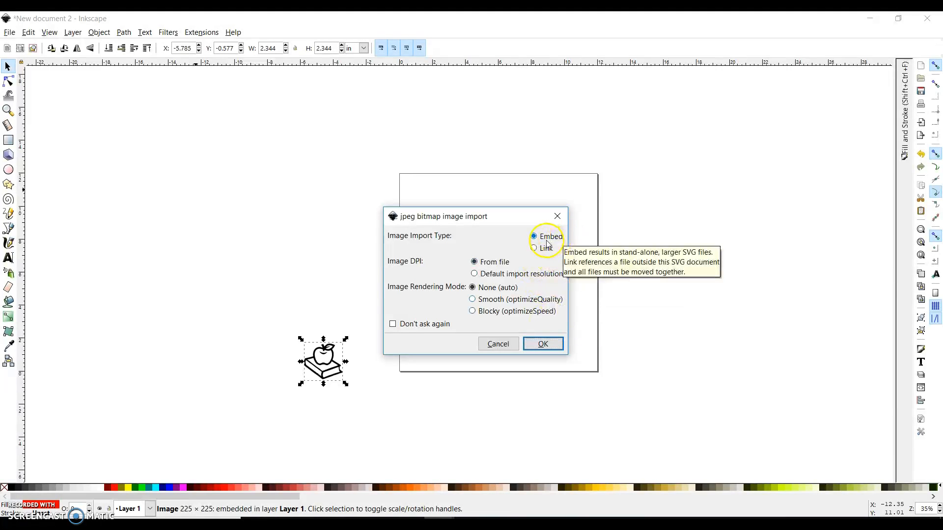
{"action": "left_click", "coordinate": [546, 345]}
{"action": "left_click_drag", "start_coordinate": [558, 346], "coordinate": [310, 242]}
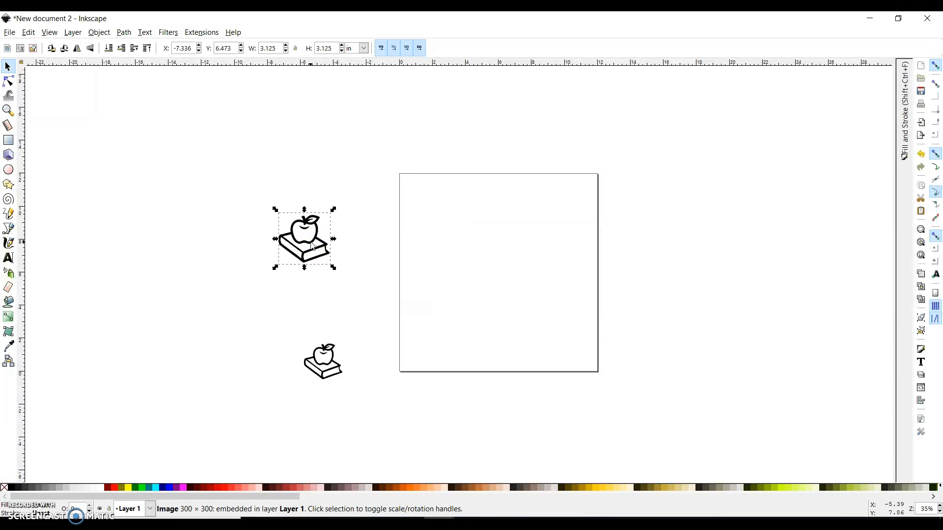
Step: Preview Edge detection for the imported image with Live Preview on, and trace it using Brightness cutoff at a 0.450 threshold
{"action": "right_click", "coordinate": [314, 247]}
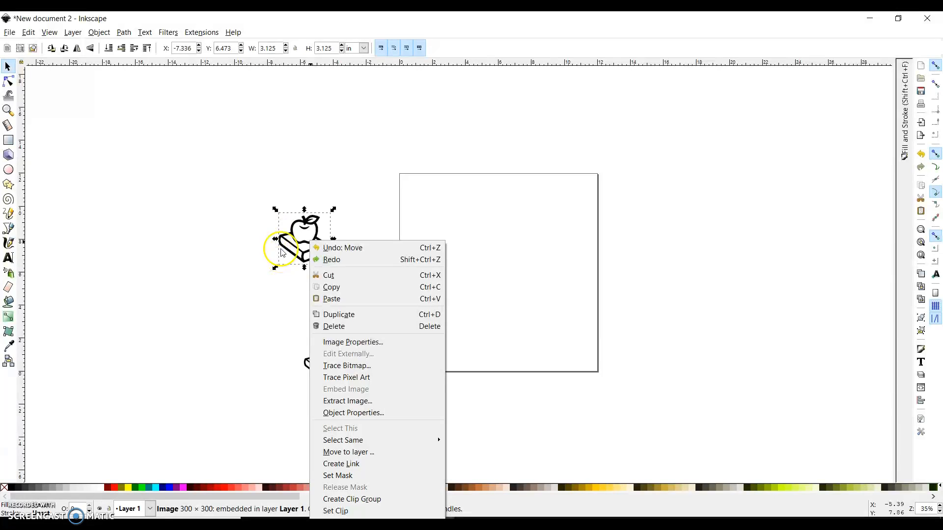
{"action": "left_click", "coordinate": [357, 368]}
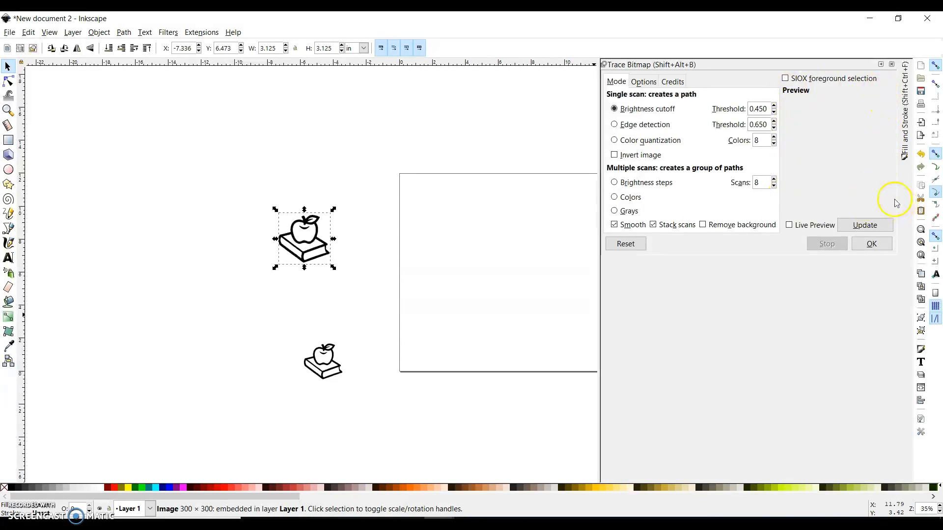
{"action": "left_click", "coordinate": [789, 226]}
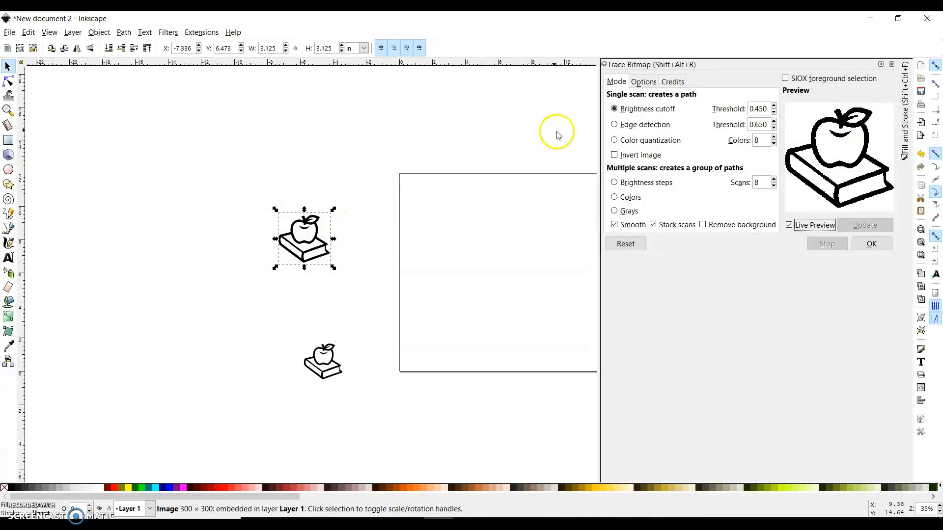
{"action": "left_click", "coordinate": [615, 125]}
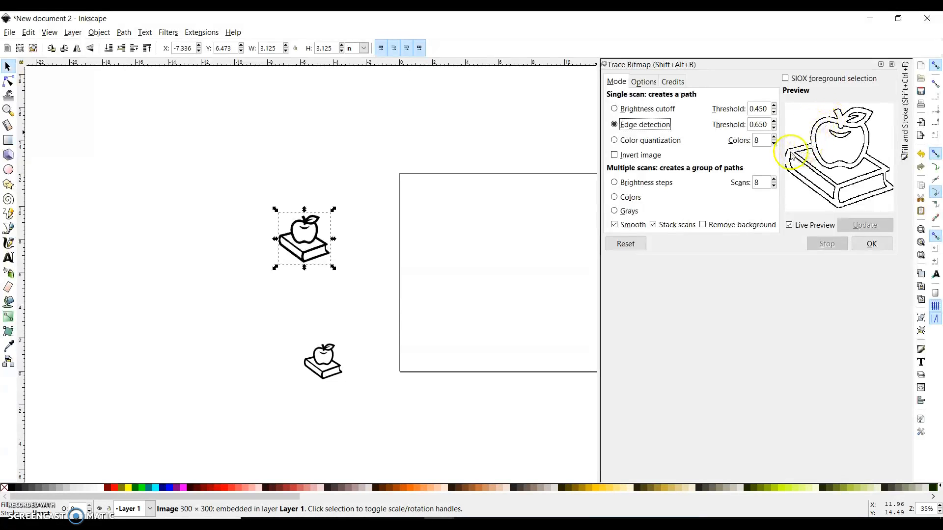
{"action": "left_click", "coordinate": [645, 114]}
{"action": "left_click", "coordinate": [872, 244]}
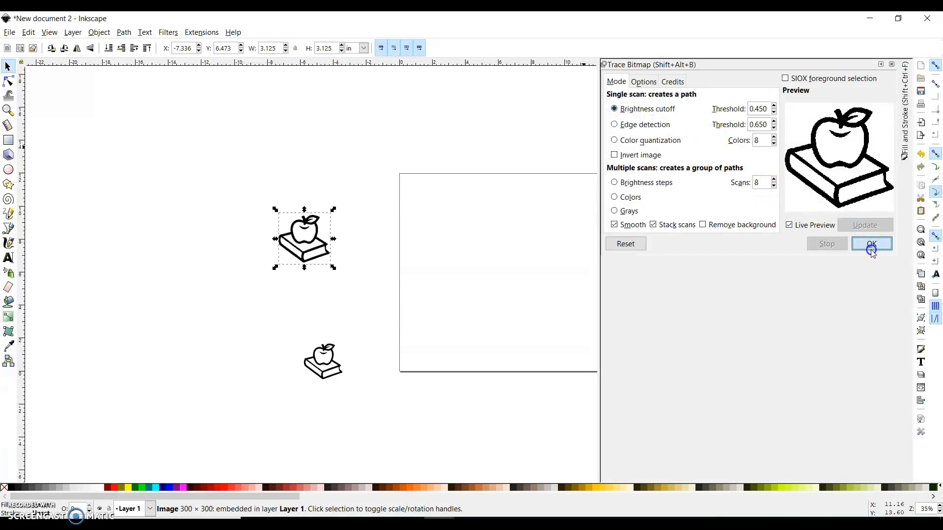
Step: Enlarge the traced path to about 10.3 by 9.5 in on the page and give it no fill with a black stroke
{"action": "mouse_move", "coordinate": [315, 249]}
{"action": "left_mouse_down"}
{"action": "mouse_move", "coordinate": [455, 241]}
{"action": "mouse_move", "coordinate": [558, 314]}
{"action": "mouse_move", "coordinate": [619, 374]}
{"action": "left_mouse_up"}
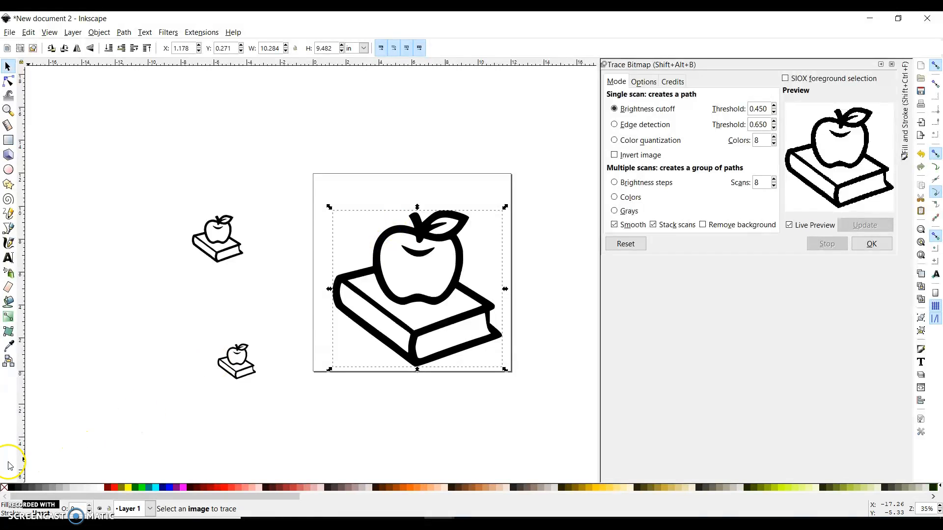
{"action": "left_click", "coordinate": [4, 488]}
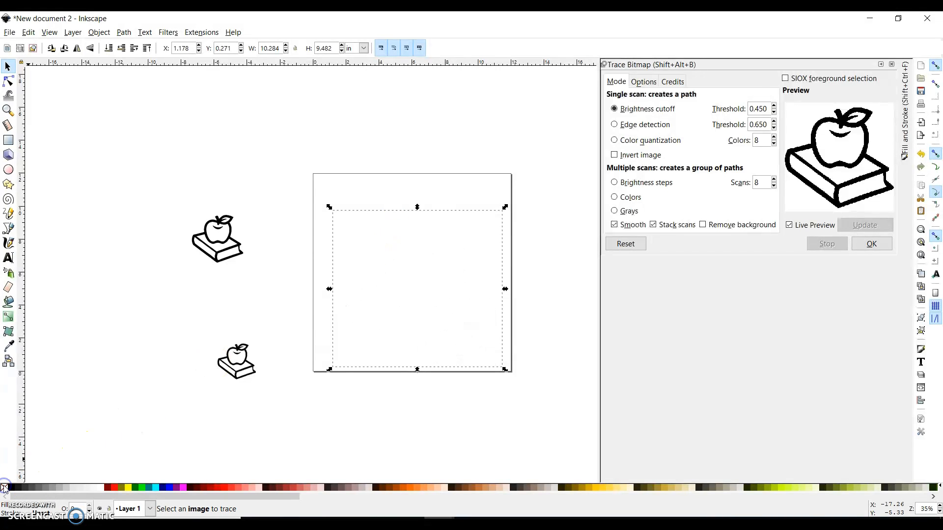
{"action": "key", "text": "shift"}
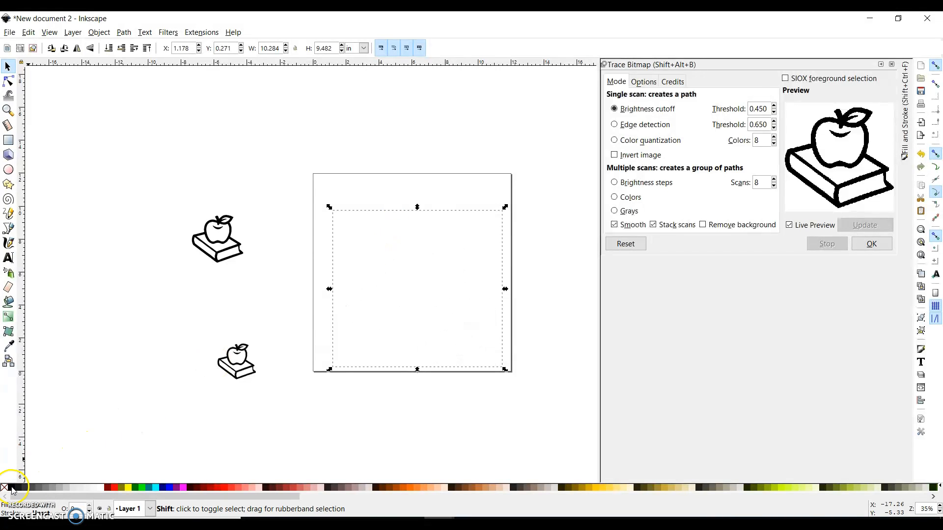
{"action": "left_click", "coordinate": [12, 489], "text": "shift"}
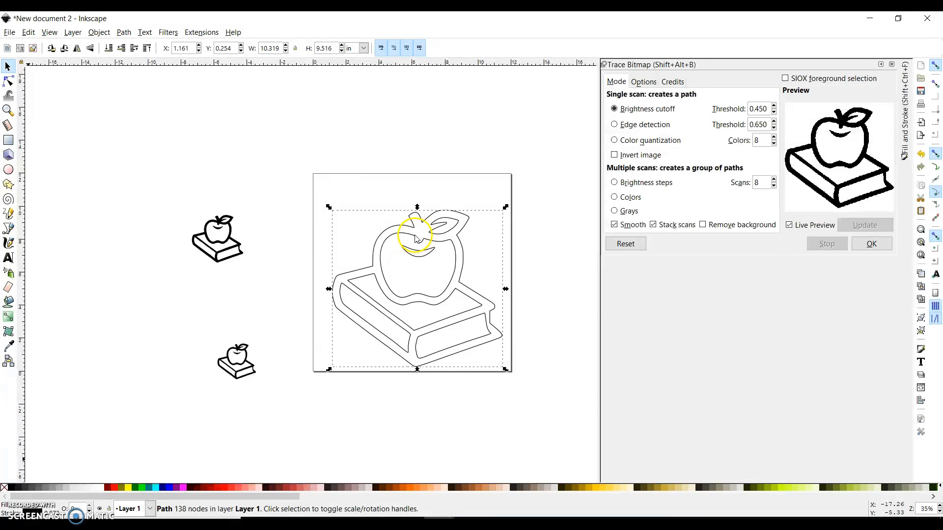
{"action": "left_click", "coordinate": [433, 259]}
{"action": "left_click_drag", "start_coordinate": [420, 255], "coordinate": [410, 237]}
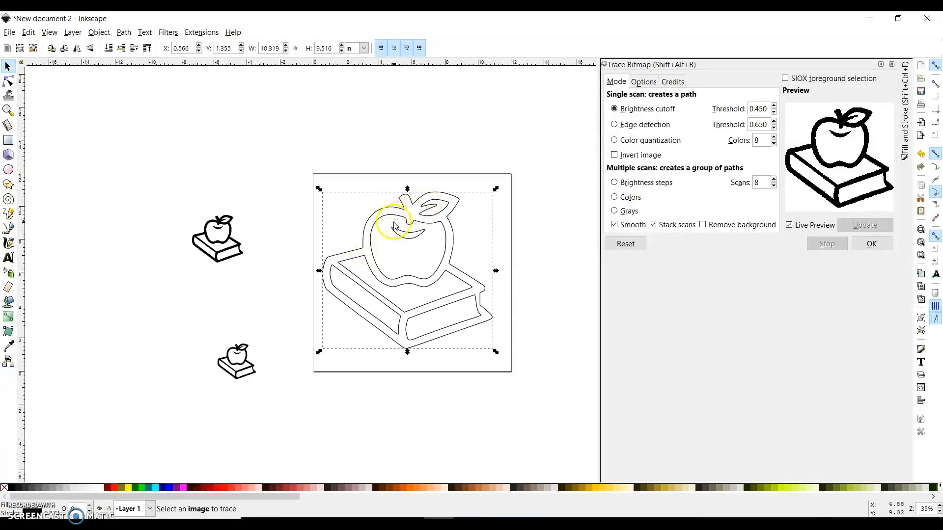
Step: Trace the imported image again using Edge detection at a 0.650 threshold and place the result at the page's right edge
{"action": "left_click", "coordinate": [215, 235]}
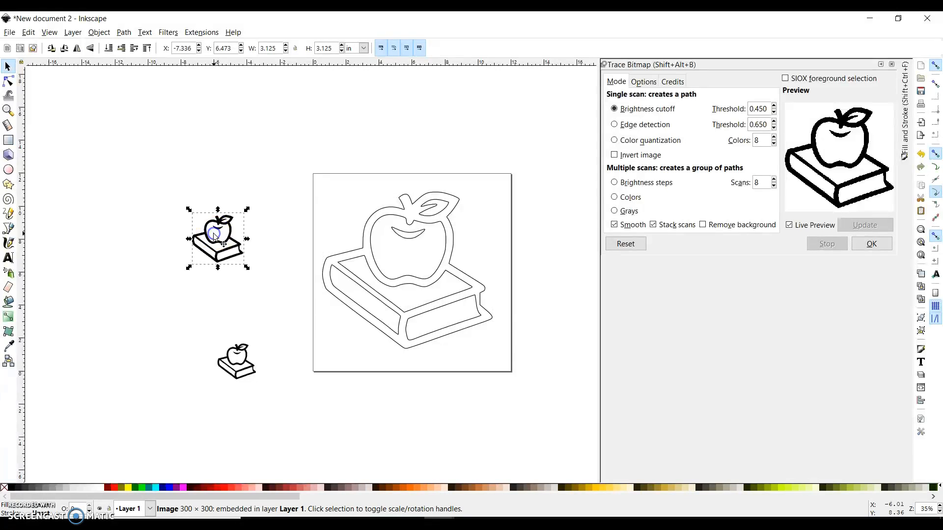
{"action": "left_click", "coordinate": [615, 127]}
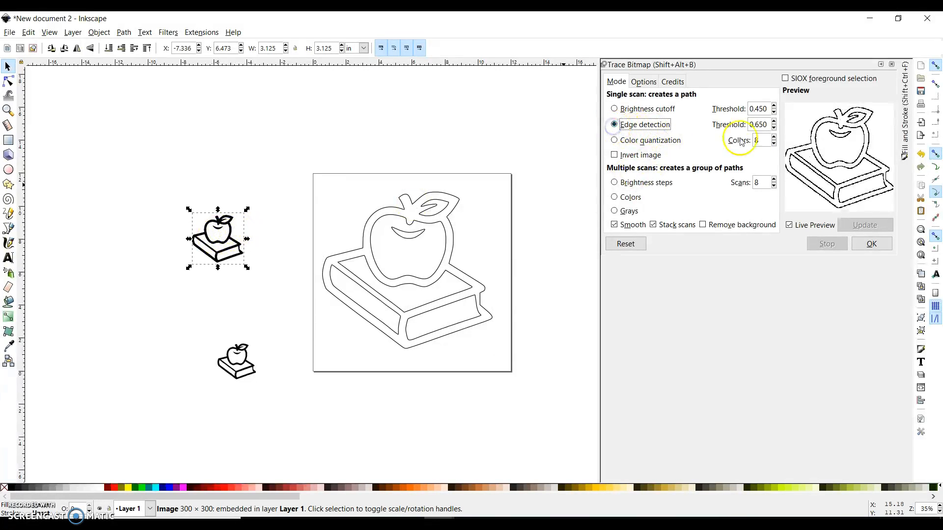
{"action": "left_click", "coordinate": [870, 244]}
{"action": "left_click_drag", "start_coordinate": [225, 244], "coordinate": [531, 225]}
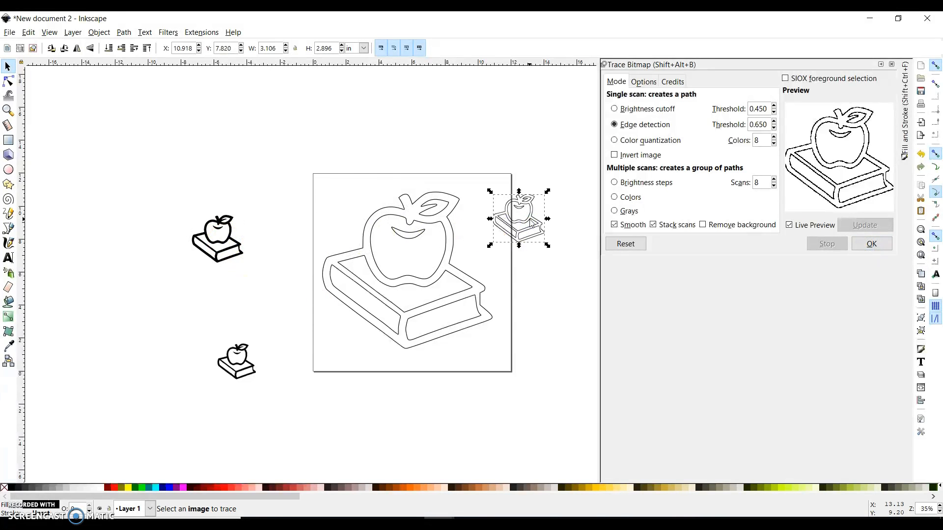
Step: Give the edge-detection trace at the page's right edge no fill and a black stroke, and inspect its outlines up close
{"action": "scroll", "coordinate": [532, 224], "scroll_direction": "up", "scroll_amount": 5}
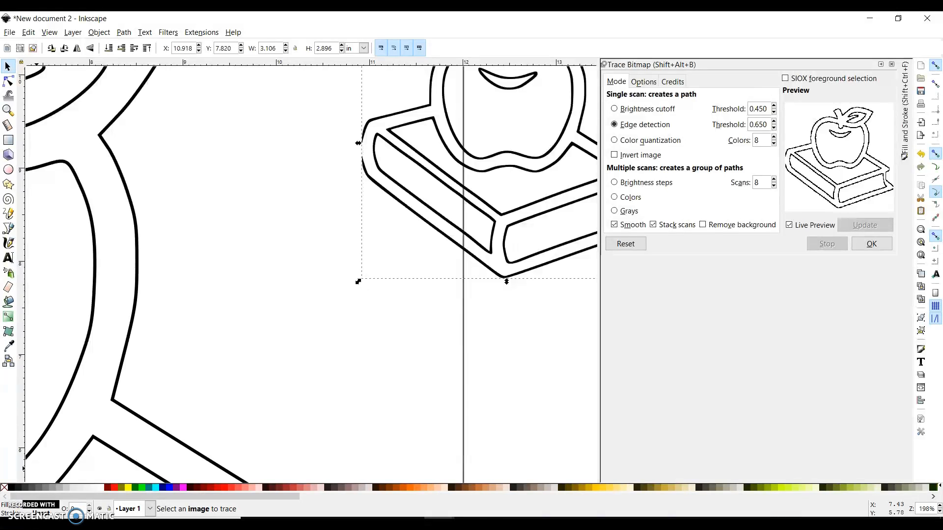
{"action": "left_click", "coordinate": [4, 488]}
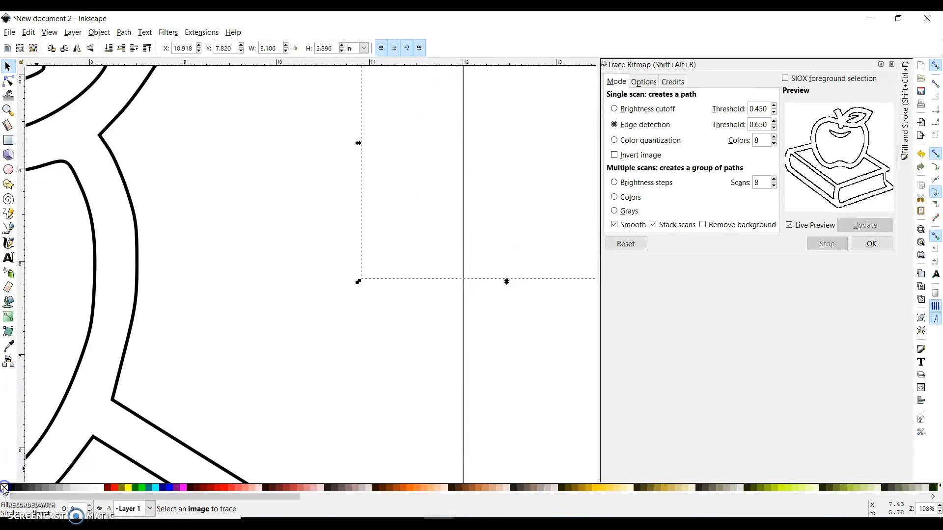
{"action": "left_click", "coordinate": [12, 489], "text": "shift"}
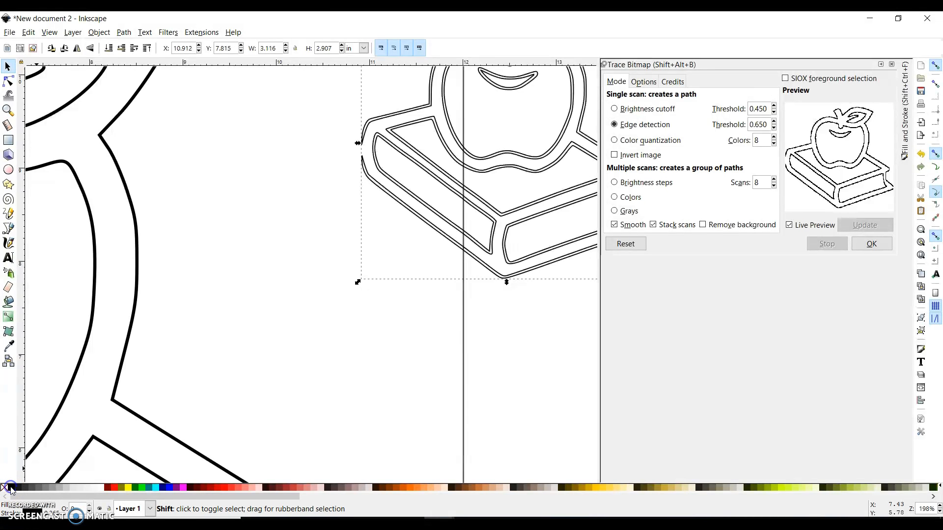
{"action": "left_click", "coordinate": [726, 266]}
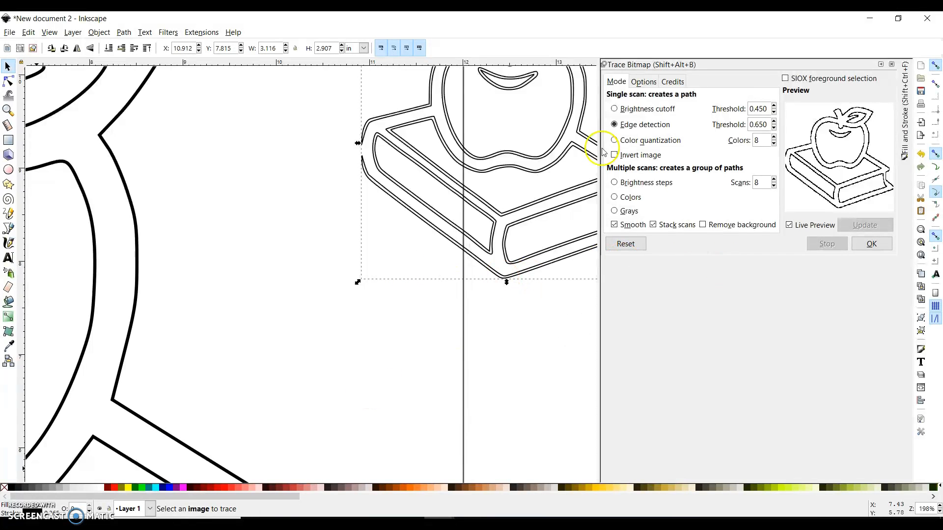
{"action": "left_click", "coordinate": [524, 336]}
{"action": "scroll", "coordinate": [564, 252], "scroll_direction": "down", "scroll_amount": 1}
{"action": "scroll", "coordinate": [555, 236], "scroll_direction": "up", "scroll_amount": 2}
{"action": "scroll", "coordinate": [534, 237], "scroll_direction": "down", "scroll_amount": 2}
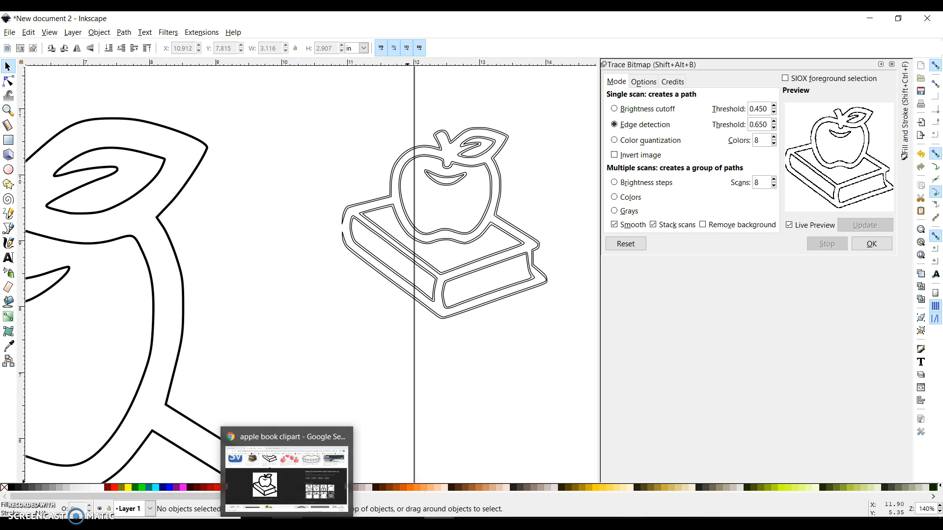
Step: Select all the apple-and-book images and traces on and around the page and delete them
{"action": "scroll", "coordinate": [311, 403], "scroll_direction": "down", "scroll_amount": 5}
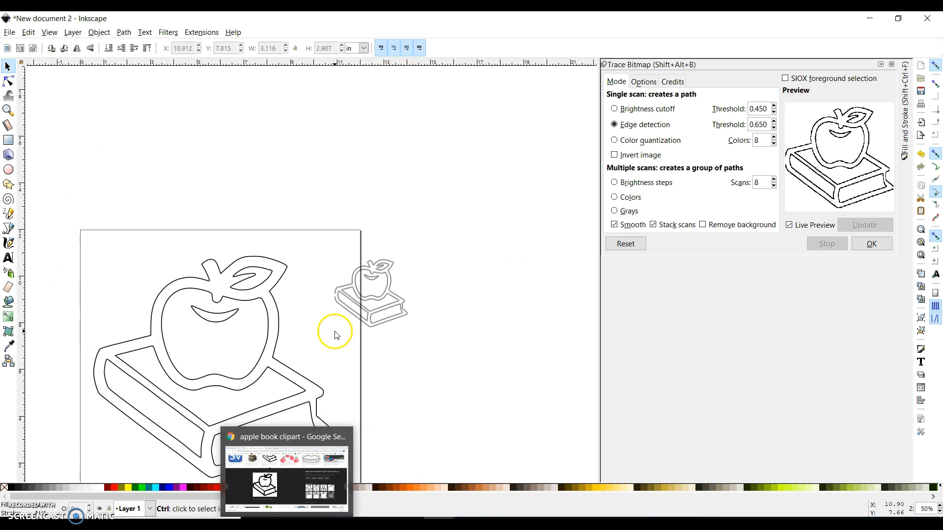
{"action": "left_click_drag", "start_coordinate": [104, 218], "coordinate": [406, 462]}
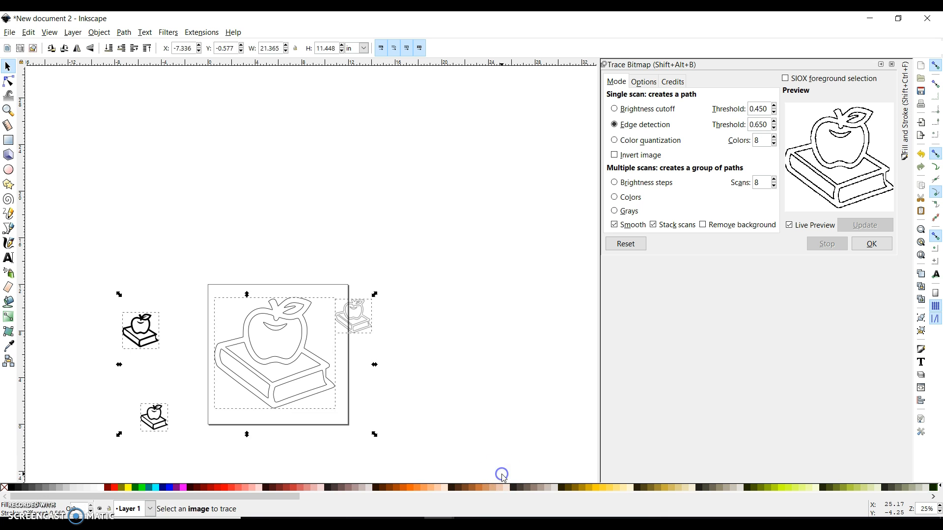
{"action": "key", "text": "Delete"}
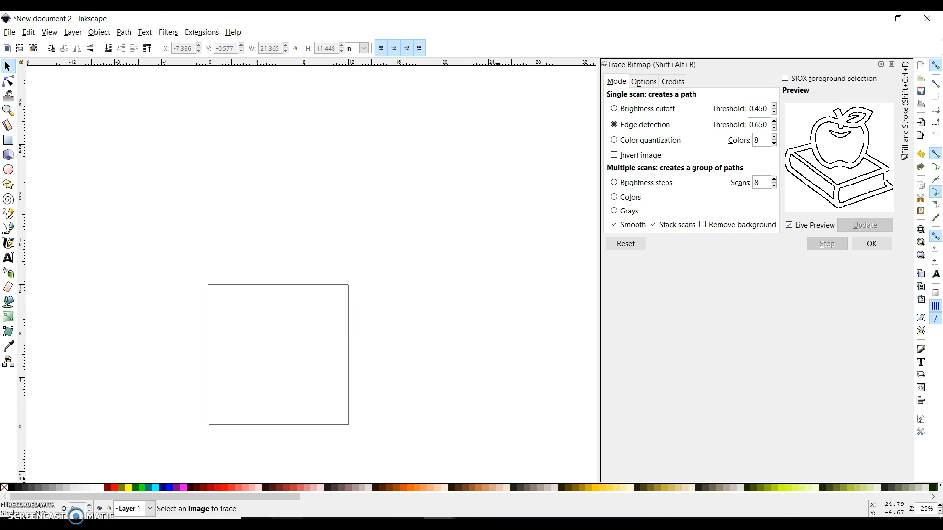
Step: Switch to Chrome's superman image search and copy the enlarged DC Comics Super Powers Superman Maquette picture
{"action": "key", "text": "alt+Tab"}
{"action": "left_click", "coordinate": [385, 27]}
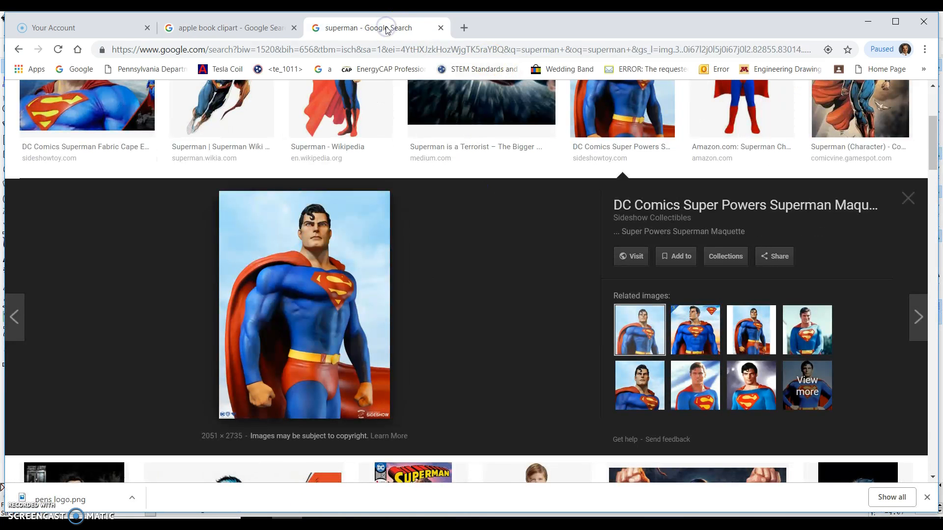
{"action": "right_click", "coordinate": [303, 284]}
{"action": "left_click", "coordinate": [361, 403]}
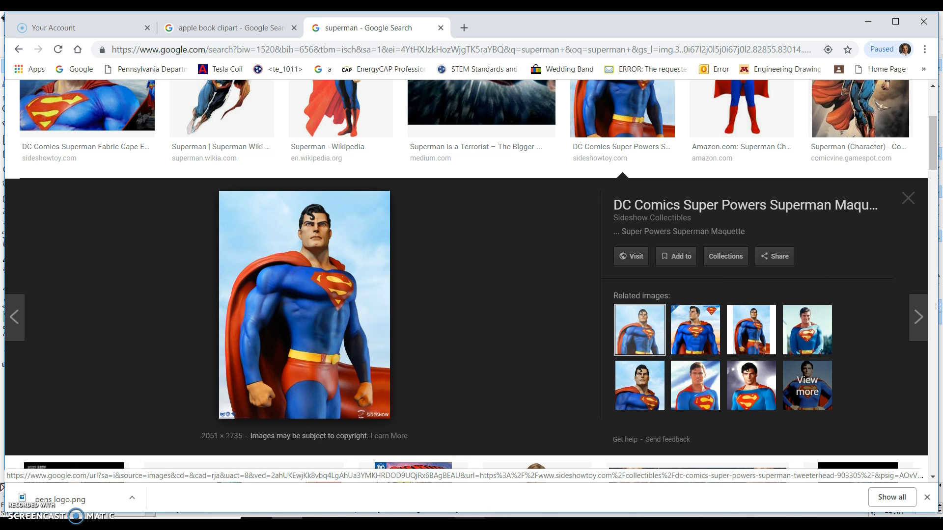
{"action": "mouse_move", "coordinate": [417, 448]}
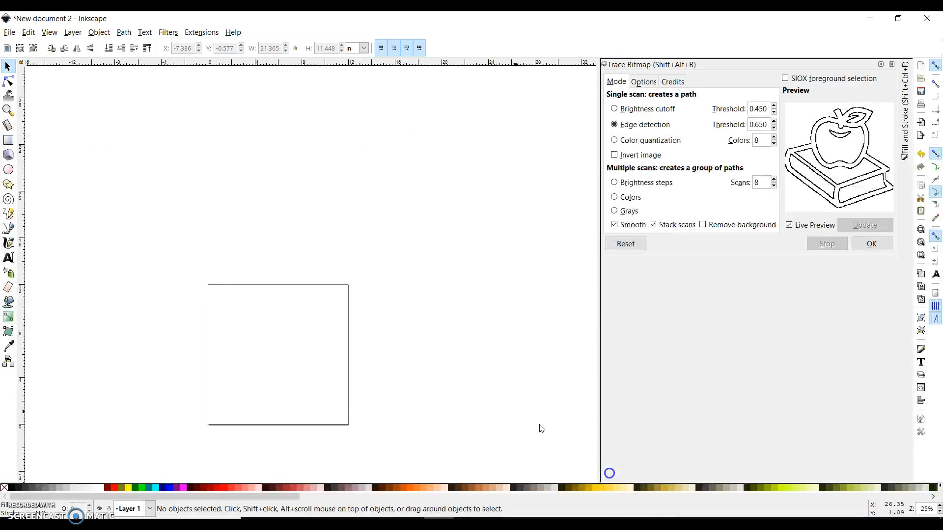
Step: Switch back to Inkscape, paste the copied Superman picture, and move it to the left side of the page
{"action": "left_click", "coordinate": [609, 474]}
{"action": "right_click", "coordinate": [197, 264]}
{"action": "left_click", "coordinate": [217, 269]}
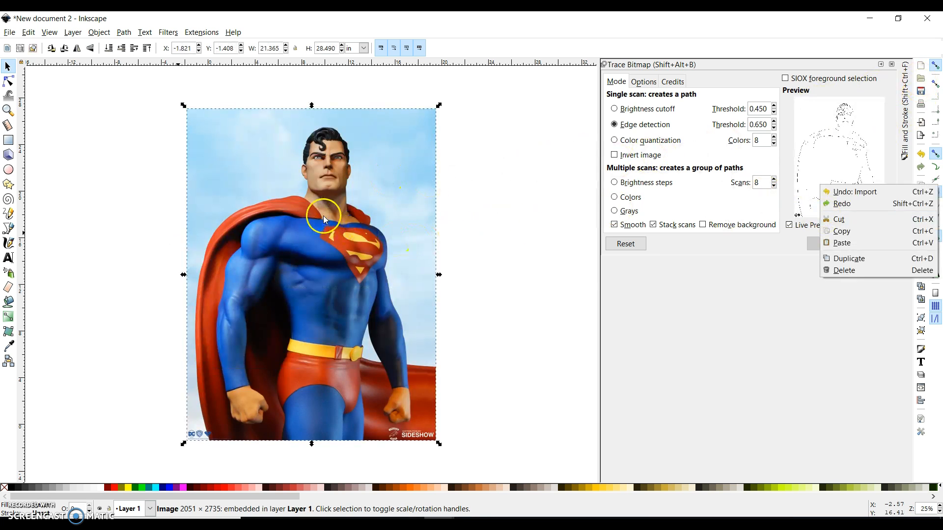
{"action": "left_click", "coordinate": [774, 301]}
{"action": "left_click_drag", "start_coordinate": [317, 136], "coordinate": [108, 177]}
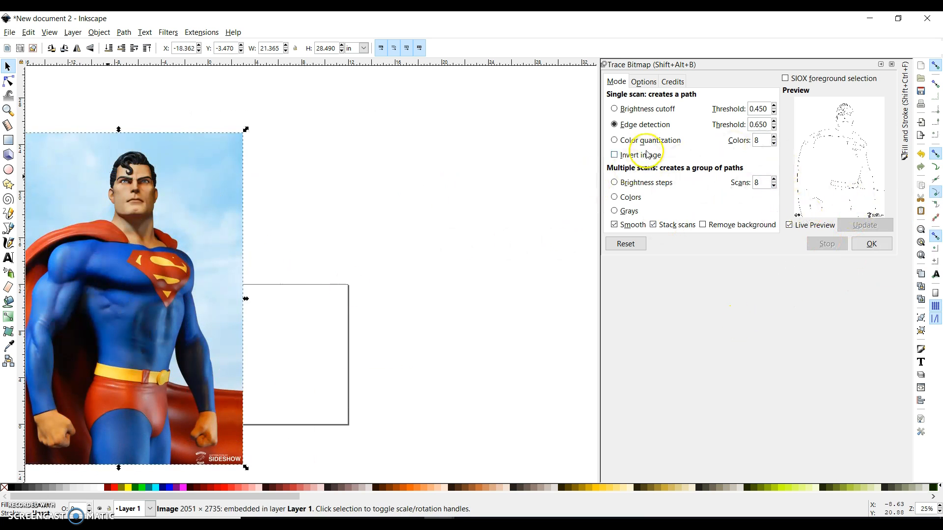
Step: Trace the Superman picture using Brightness cutoff at a 0.510 threshold and move the resulting path to the right of the picture
{"action": "left_click", "coordinate": [631, 109]}
{"action": "left_click", "coordinate": [616, 109]}
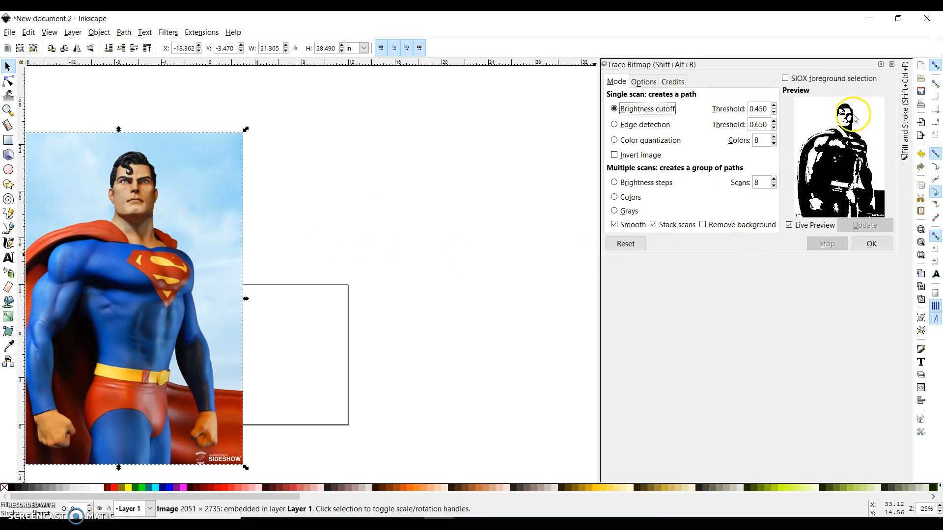
{"action": "left_click", "coordinate": [774, 106]}
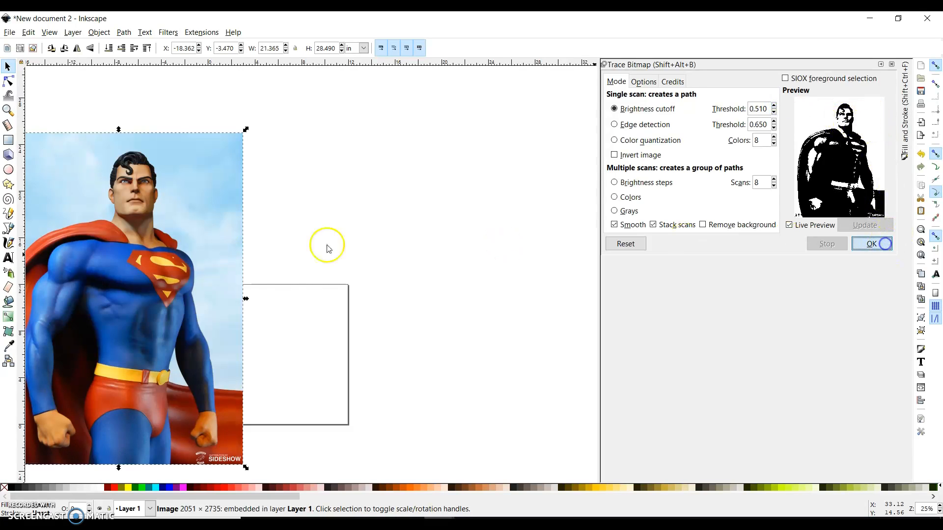
{"action": "left_click", "coordinate": [163, 255]}
{"action": "left_click_drag", "start_coordinate": [163, 255], "coordinate": [458, 223]}
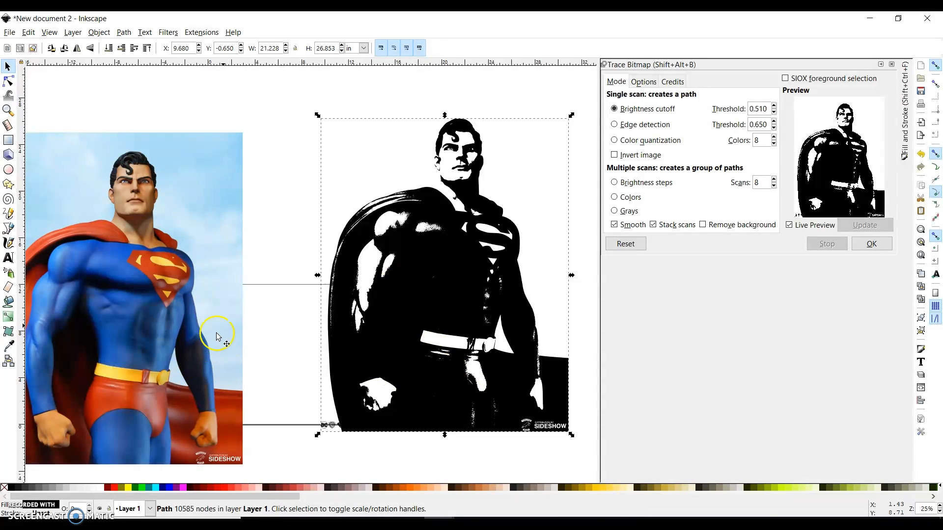
Step: Trace the Superman picture again using Brightness cutoff at a 0.370 threshold and place the result to the upper right of the first trace
{"action": "left_click", "coordinate": [125, 273]}
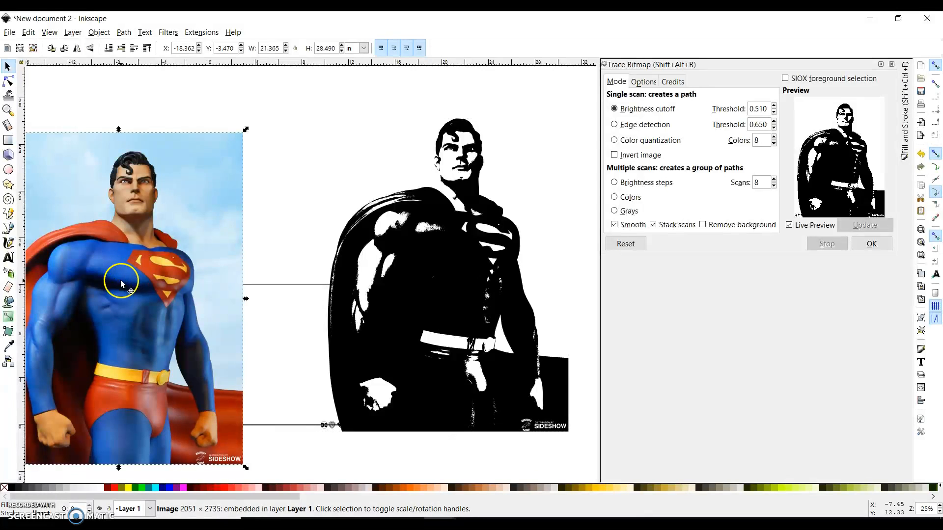
{"action": "left_click", "coordinate": [775, 113]}
{"action": "left_click", "coordinate": [774, 113]}
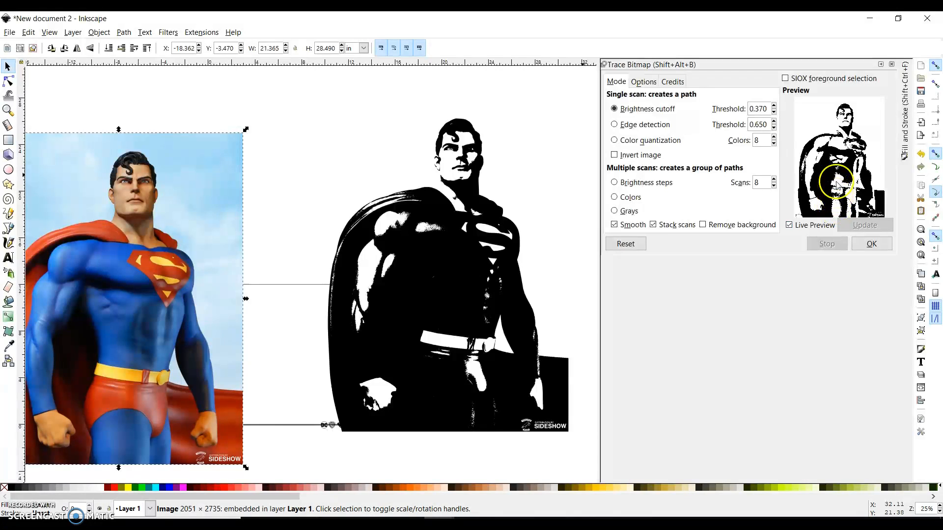
{"action": "left_click", "coordinate": [872, 244]}
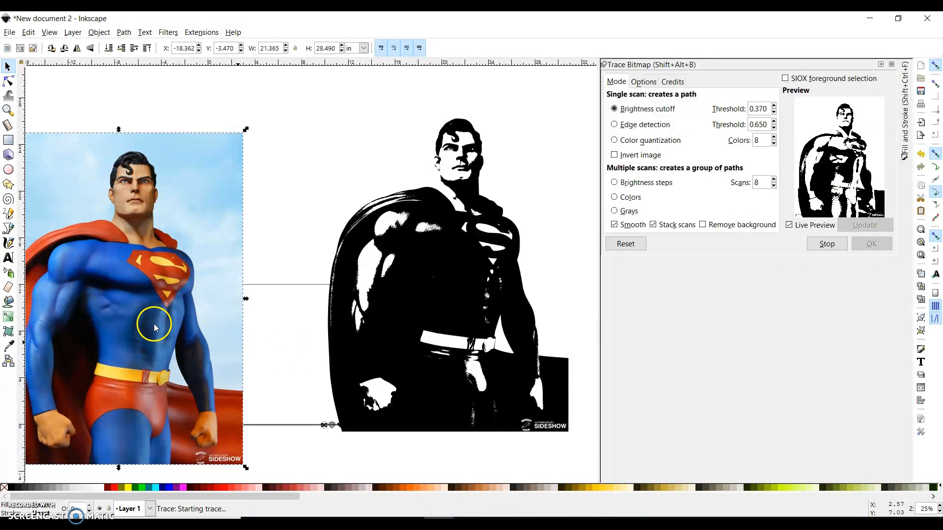
{"action": "scroll", "coordinate": [173, 312], "scroll_direction": "down", "scroll_amount": 1}
{"action": "mouse_move", "coordinate": [149, 316]}
{"action": "left_mouse_down"}
{"action": "mouse_move", "coordinate": [190, 318]}
{"action": "mouse_move", "coordinate": [537, 263]}
{"action": "mouse_move", "coordinate": [543, 220]}
{"action": "left_mouse_up"}
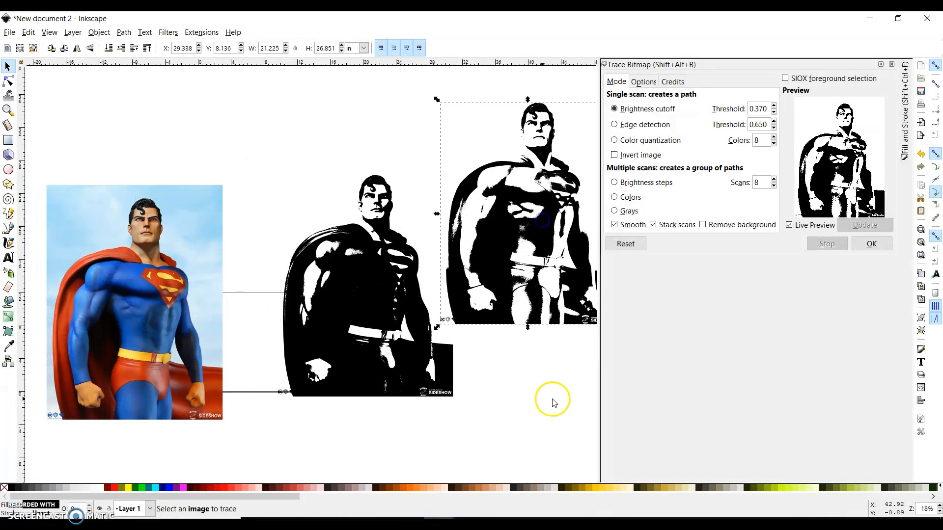